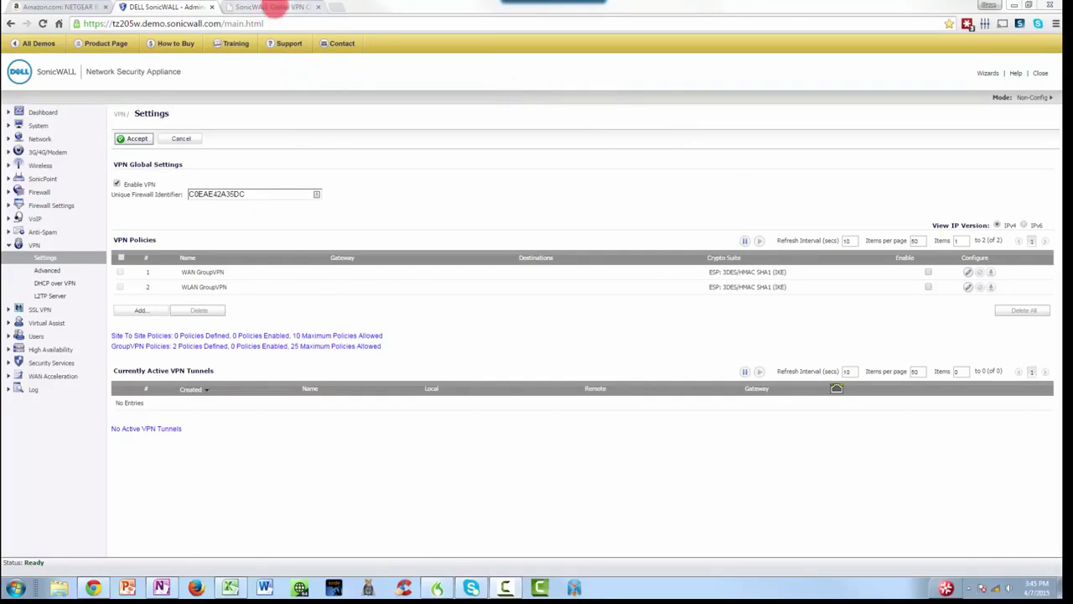
Switch to the SonicWALL Global VPN Client download page tab.
{"action": "left_click", "coordinate": [277, 7]}
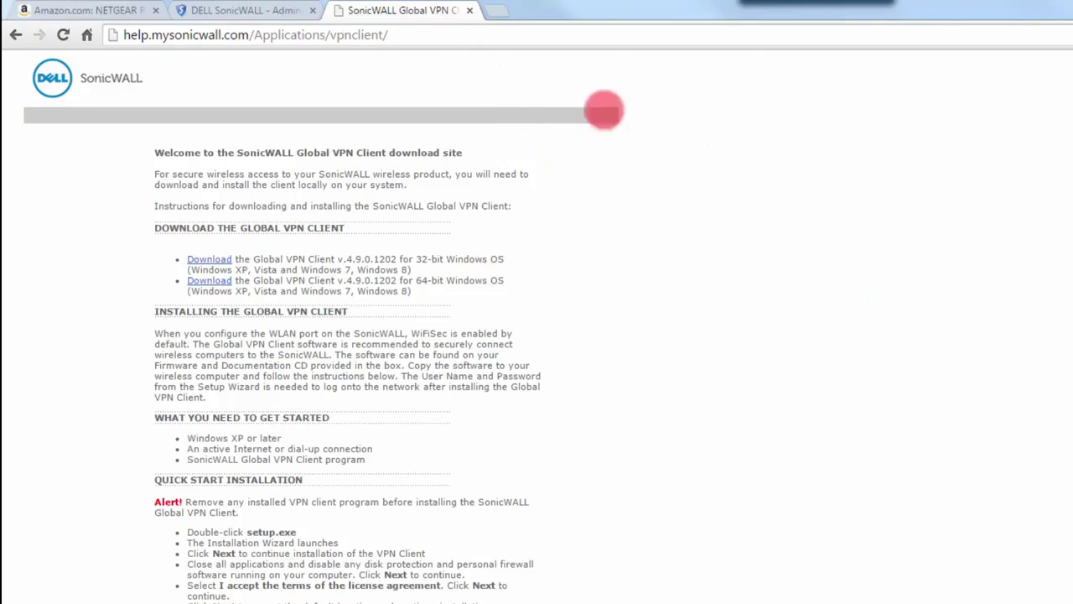
Close the download tab, enable the WAN GroupVPN policy and open its settings.
{"action": "left_click", "coordinate": [470, 10]}
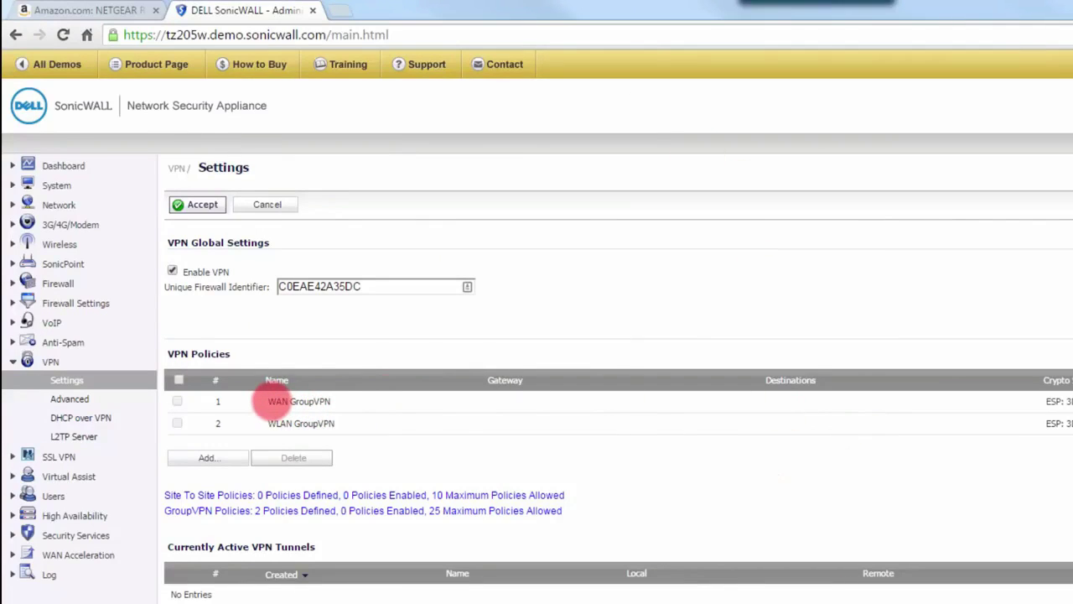
{"action": "left_click_drag", "start_coordinate": [266, 402], "coordinate": [332, 402]}
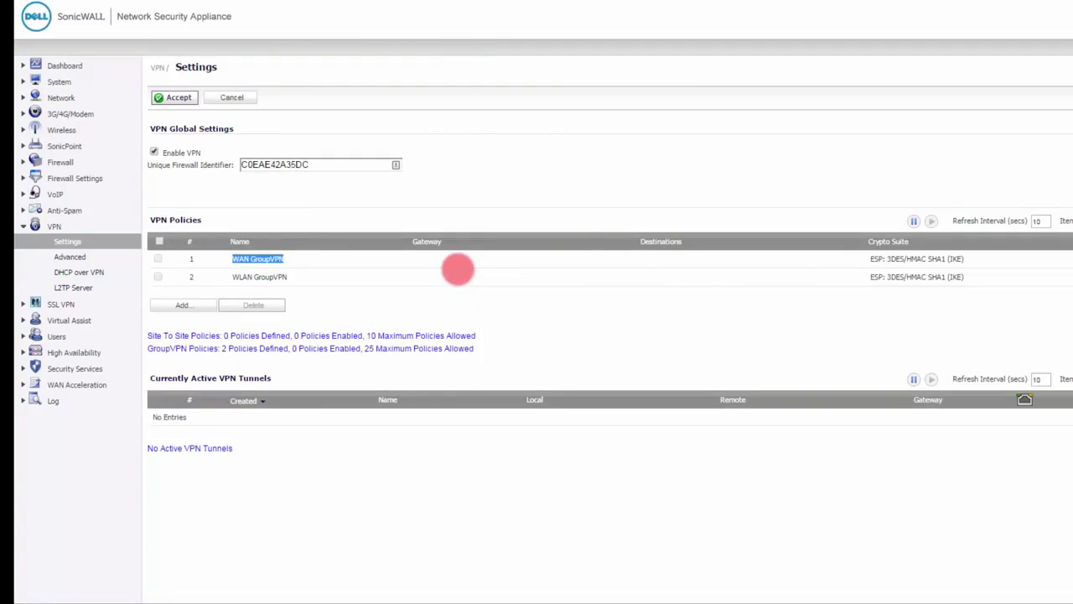
{"action": "left_click", "coordinate": [458, 269]}
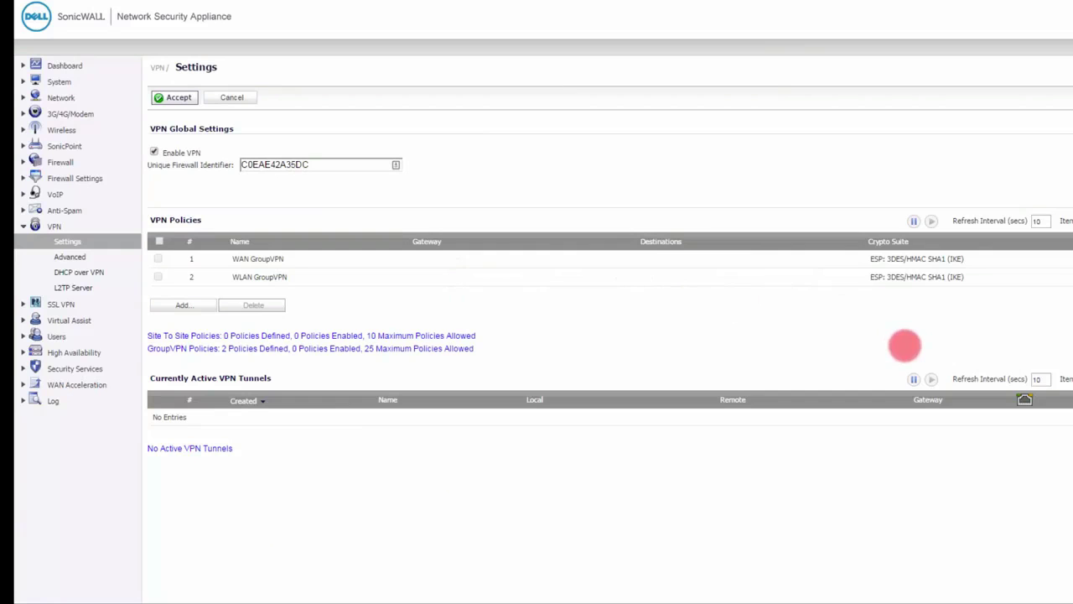
{"action": "left_click", "coordinate": [980, 286]}
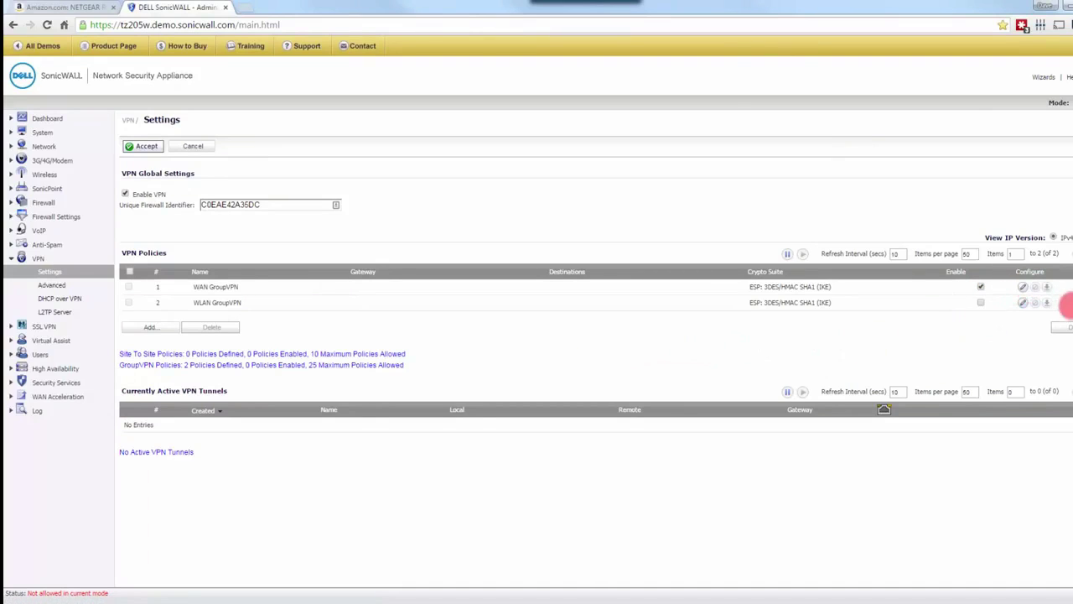
{"action": "left_click", "coordinate": [1024, 287]}
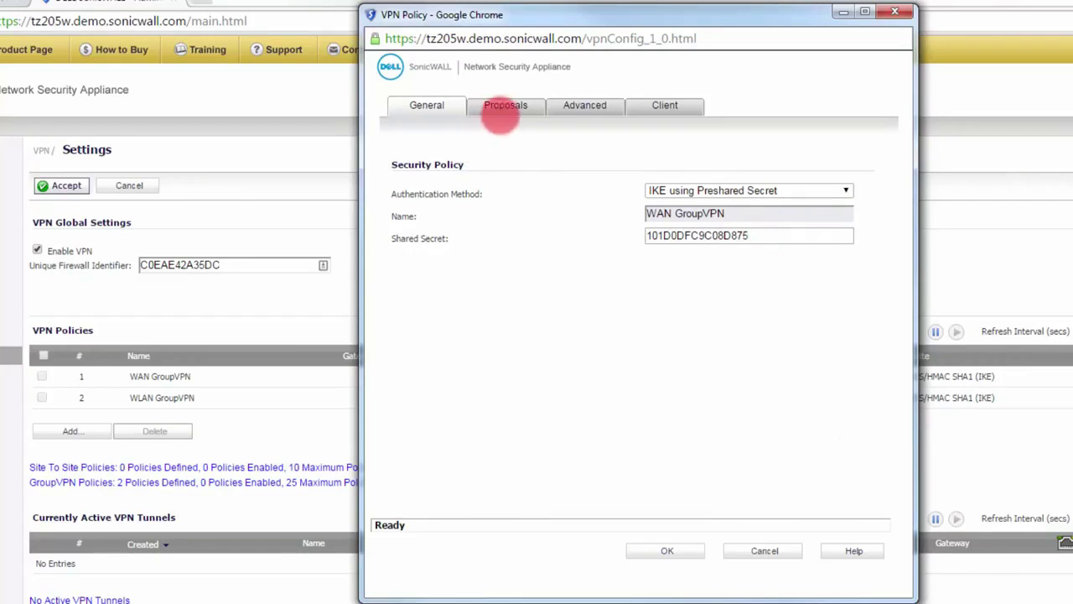
Set IKE Phase 1 and IPsec Phase 2 encryption to AES-256 on the Proposals tab.
{"action": "left_click", "coordinate": [506, 106]}
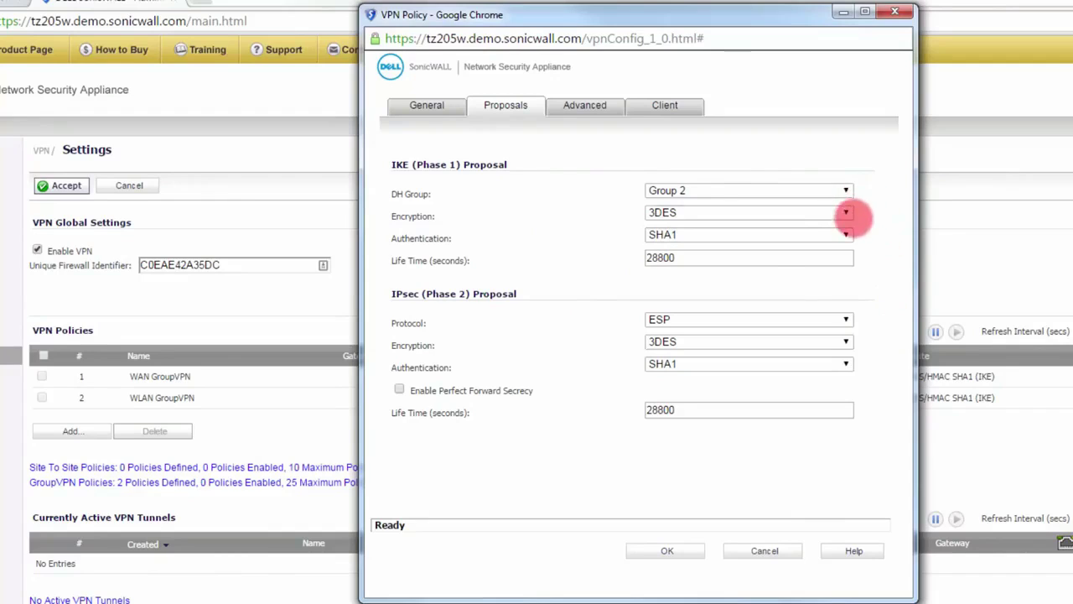
{"action": "left_click", "coordinate": [842, 212]}
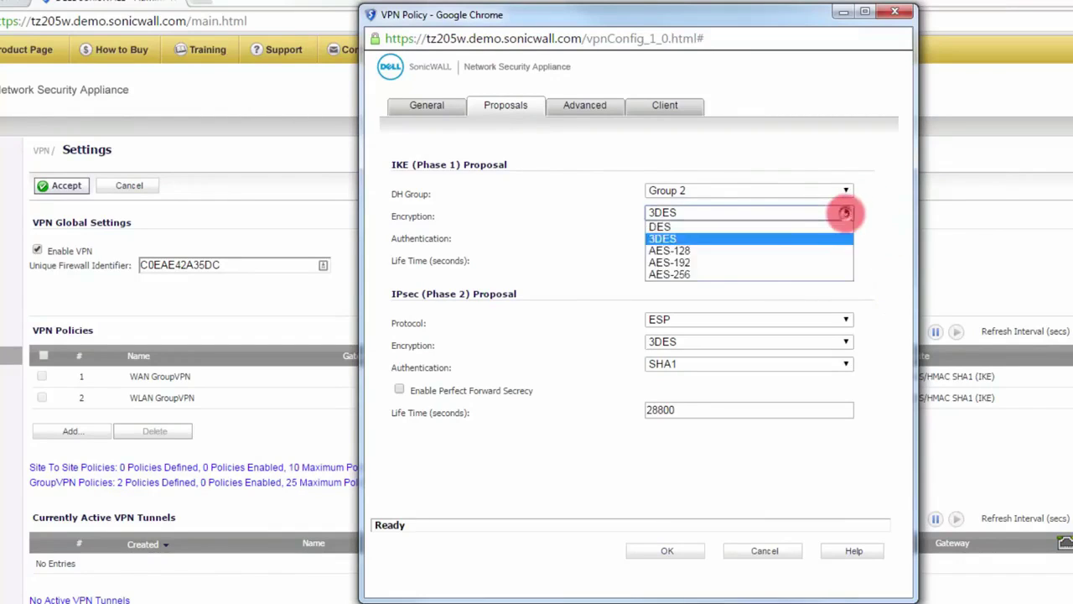
{"action": "left_click", "coordinate": [702, 274]}
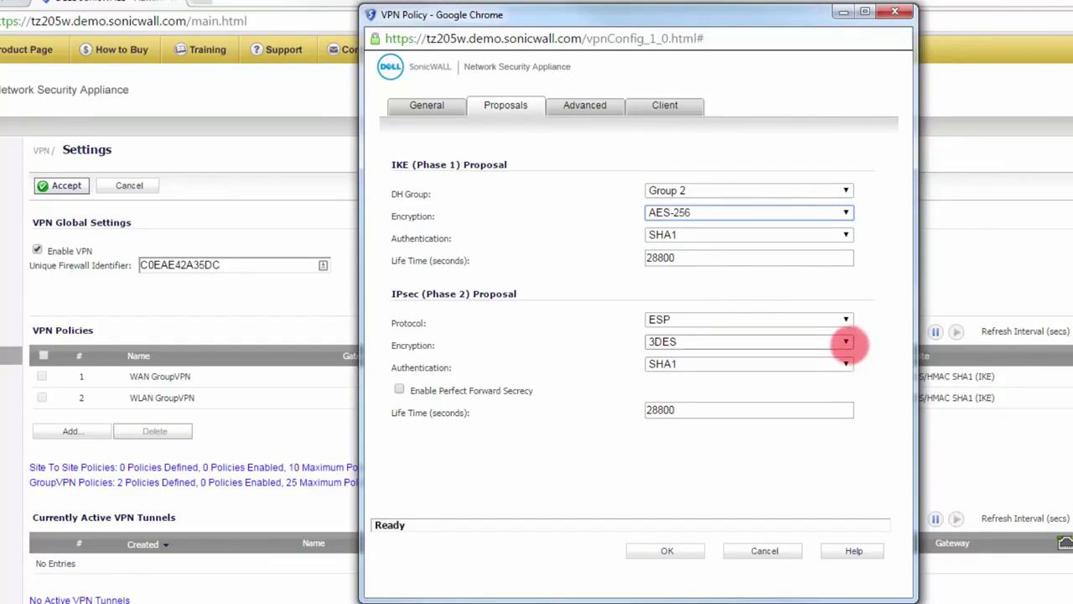
{"action": "left_click", "coordinate": [845, 342]}
{"action": "left_click", "coordinate": [725, 403]}
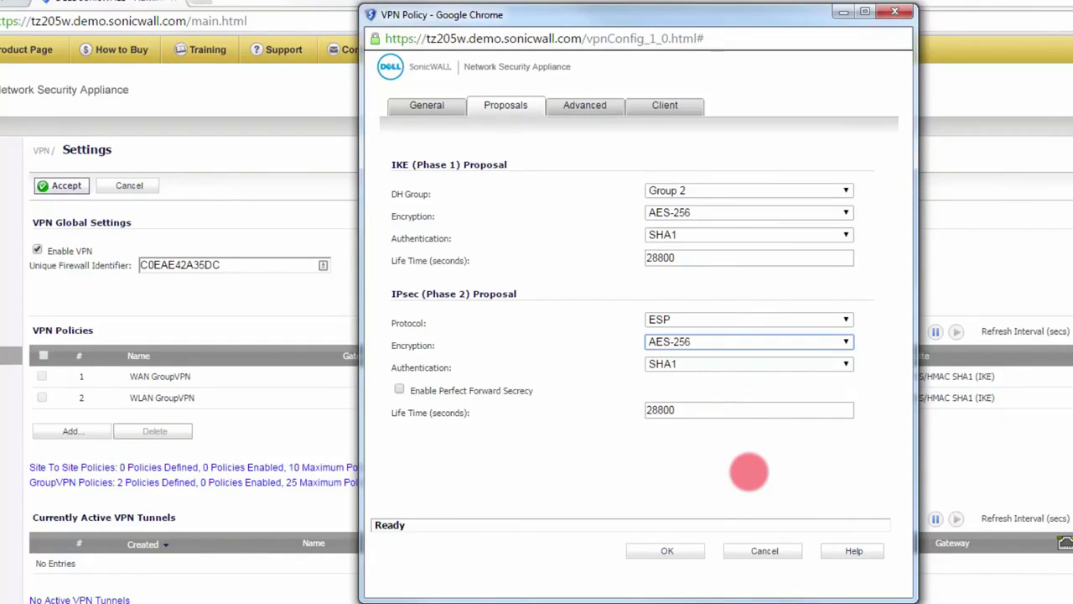
Enable NetBIOS broadcast and Accept Multiple Proposals for Clients in the advanced settings.
{"action": "left_click", "coordinate": [584, 105]}
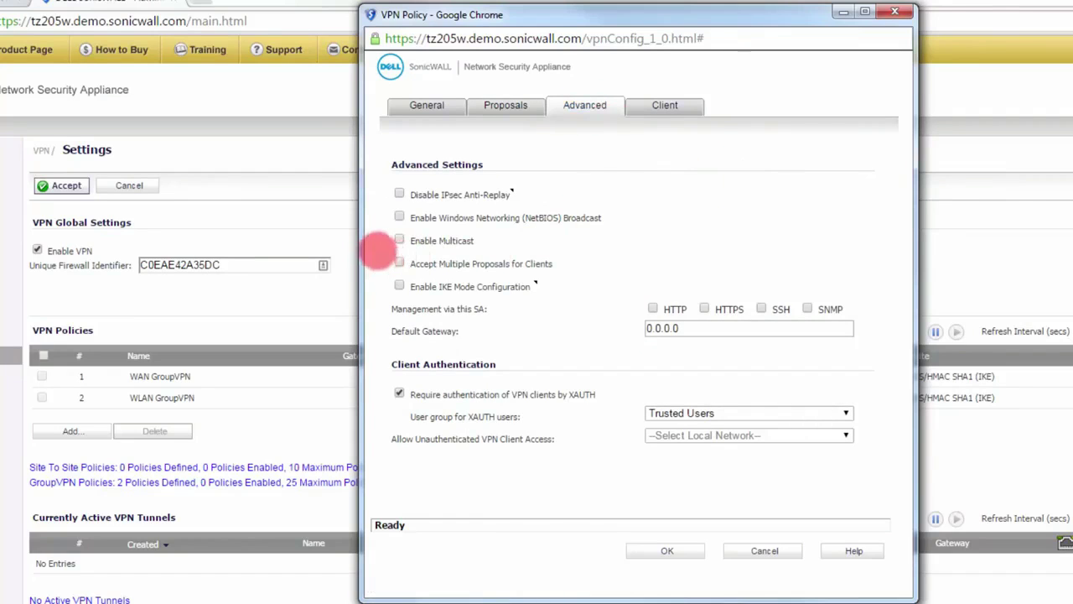
{"action": "left_click", "coordinate": [399, 216]}
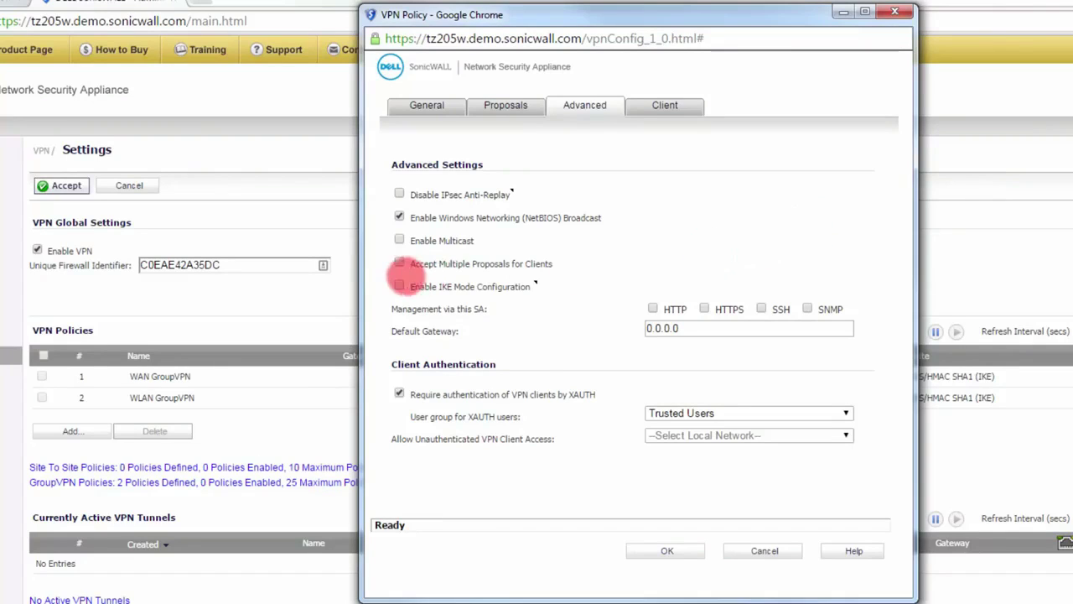
{"action": "left_click", "coordinate": [399, 262]}
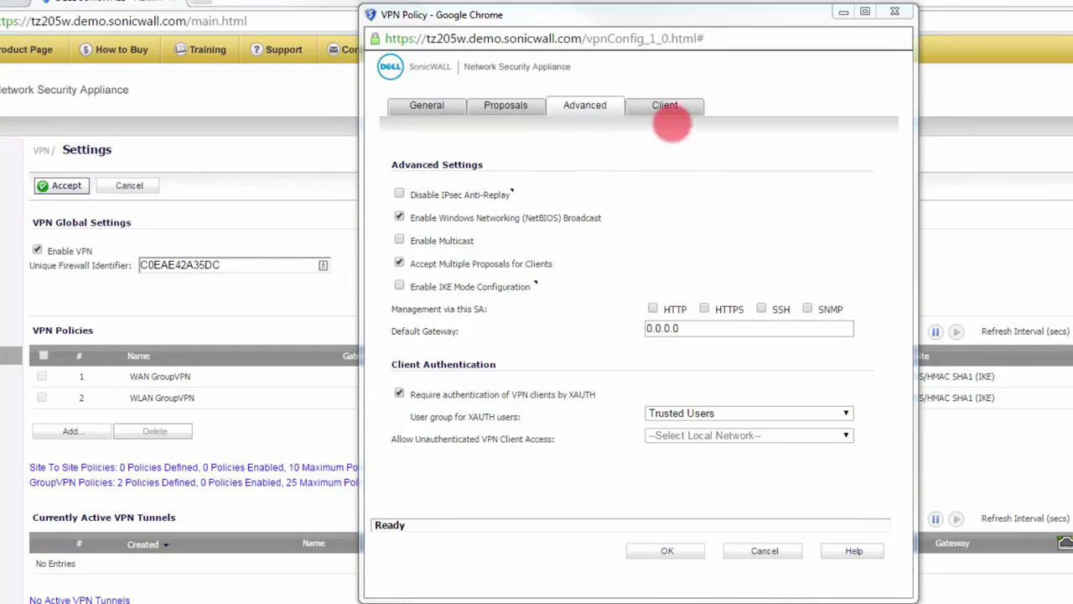
Restrict GroupVPN client connections to This Gateway Only.
{"action": "left_click", "coordinate": [664, 106]}
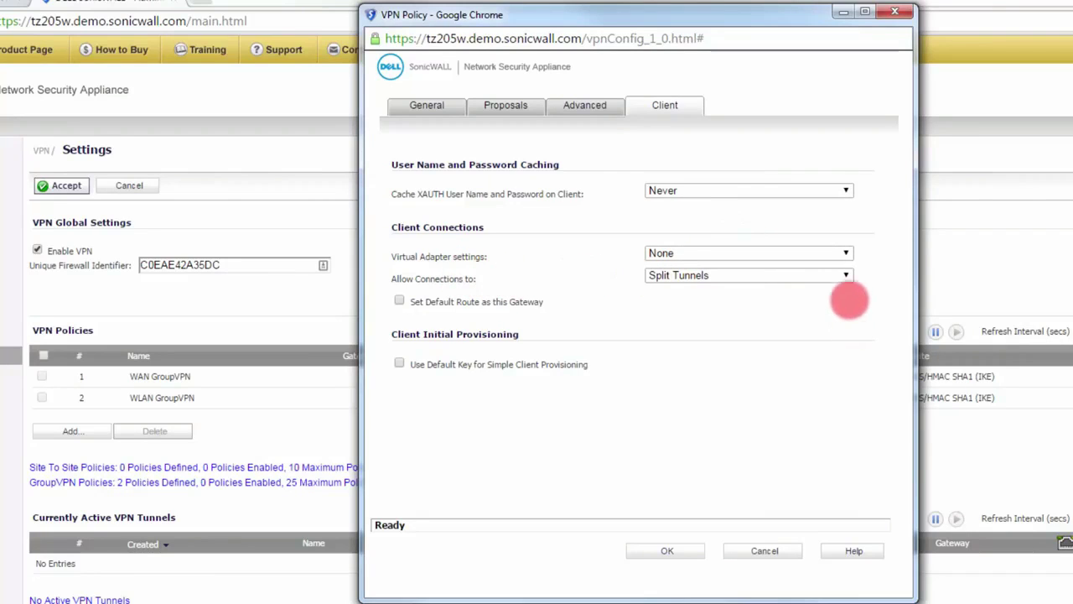
{"action": "left_click", "coordinate": [844, 275]}
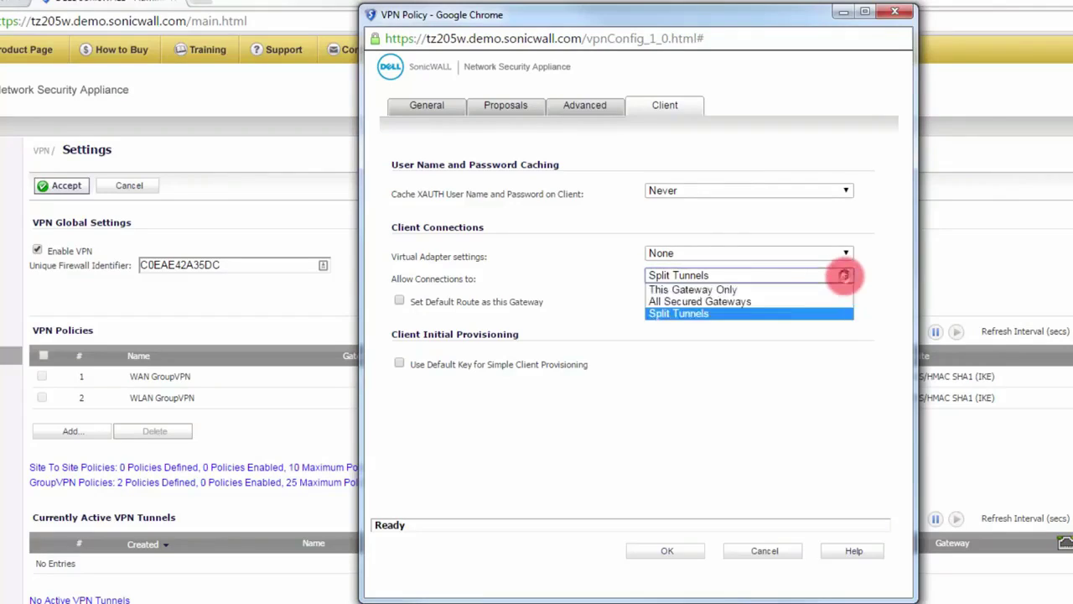
{"action": "left_click", "coordinate": [746, 290]}
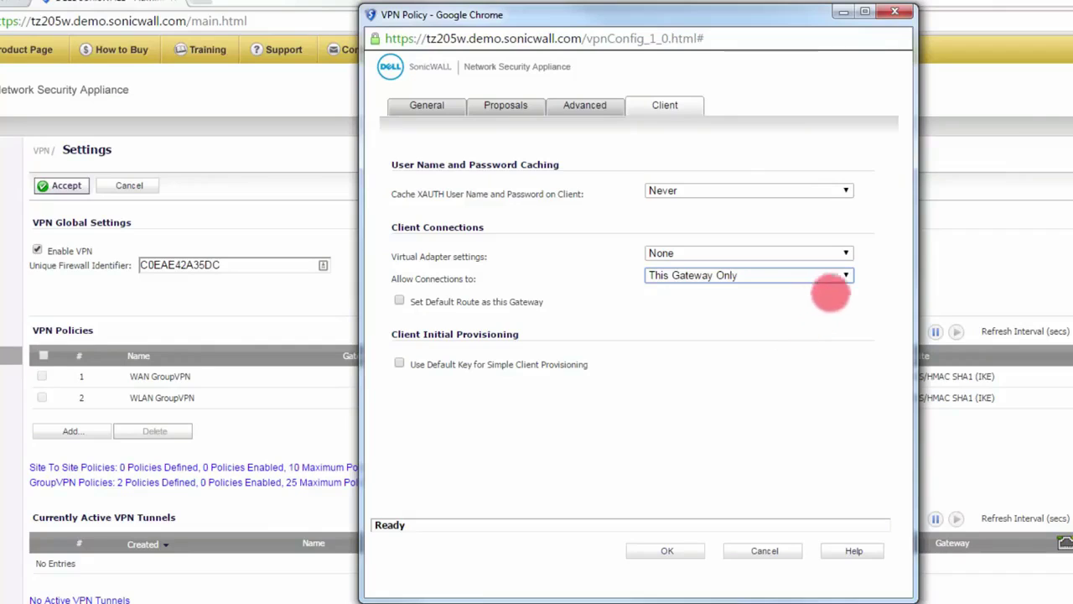
{"action": "left_click", "coordinate": [843, 275]}
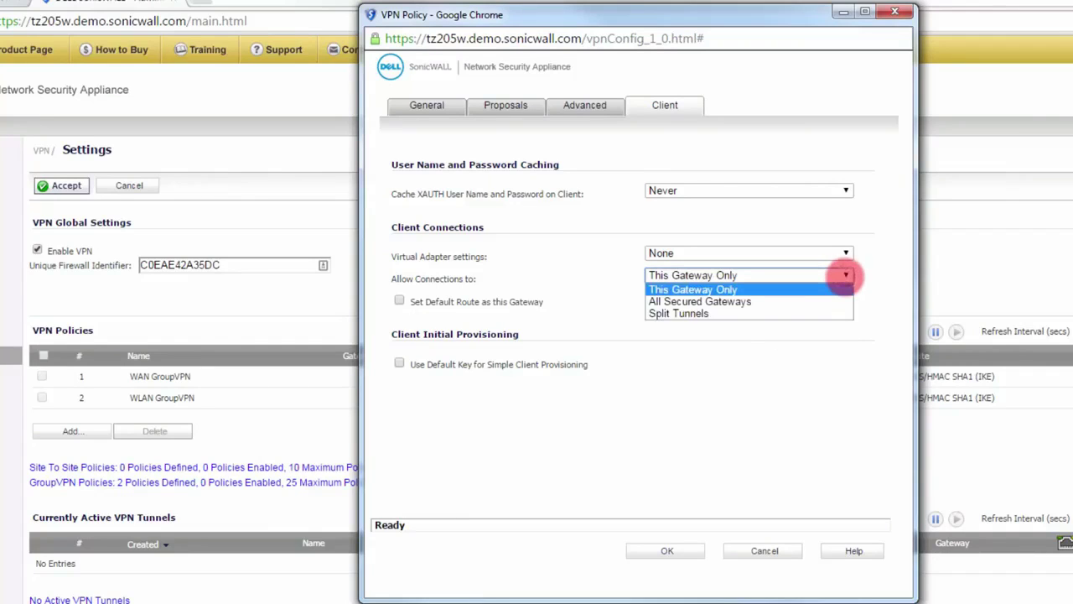
{"action": "left_click", "coordinate": [732, 321]}
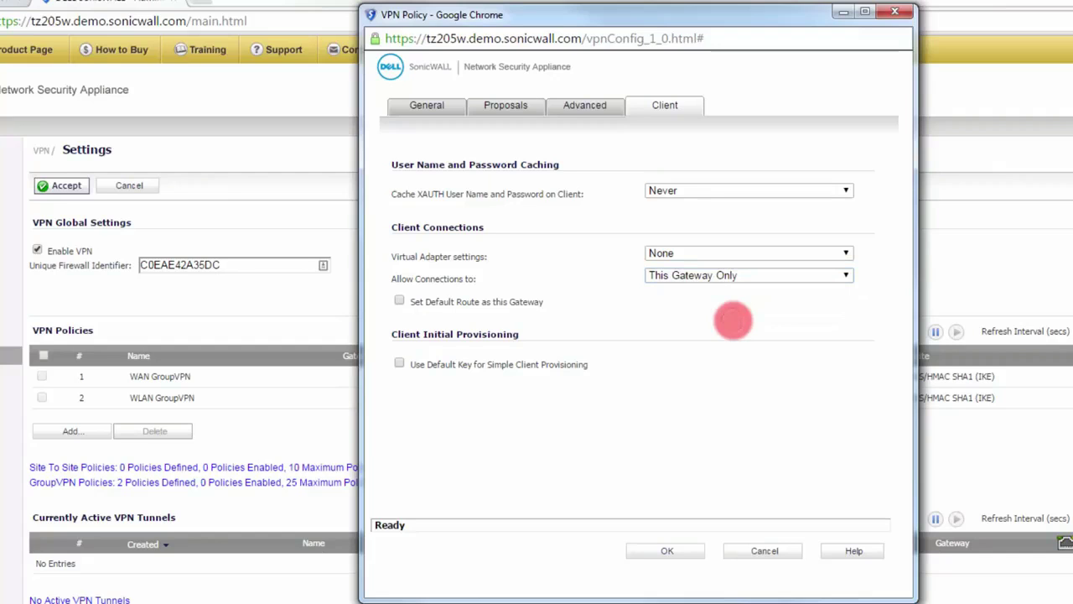
{"action": "left_click", "coordinate": [586, 104]}
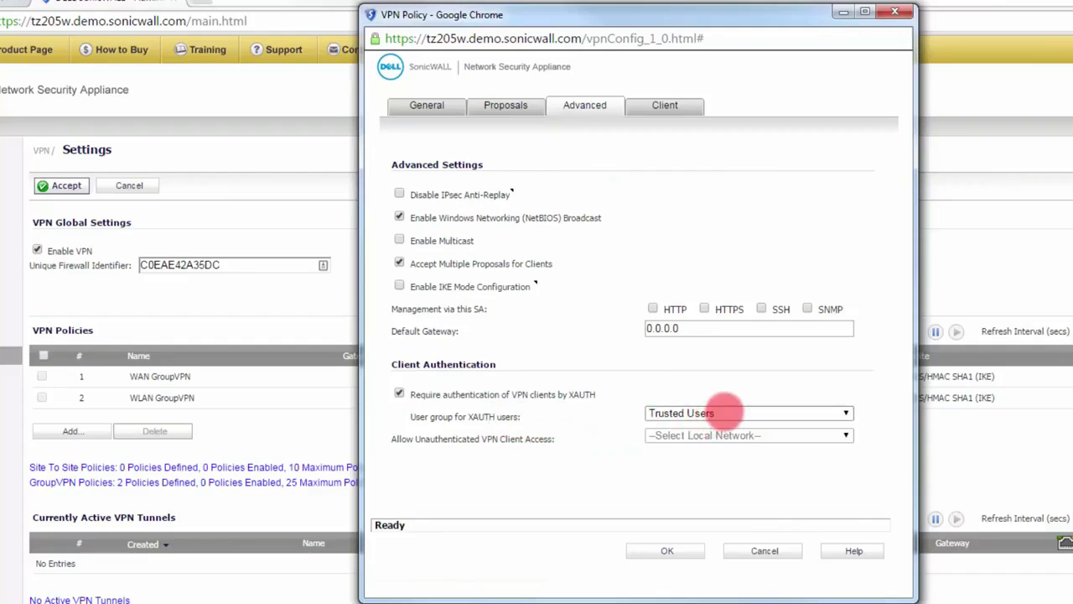
Keep Trusted Users as the XAUTH user group for GroupVPN clients.
{"action": "left_click", "coordinate": [722, 410]}
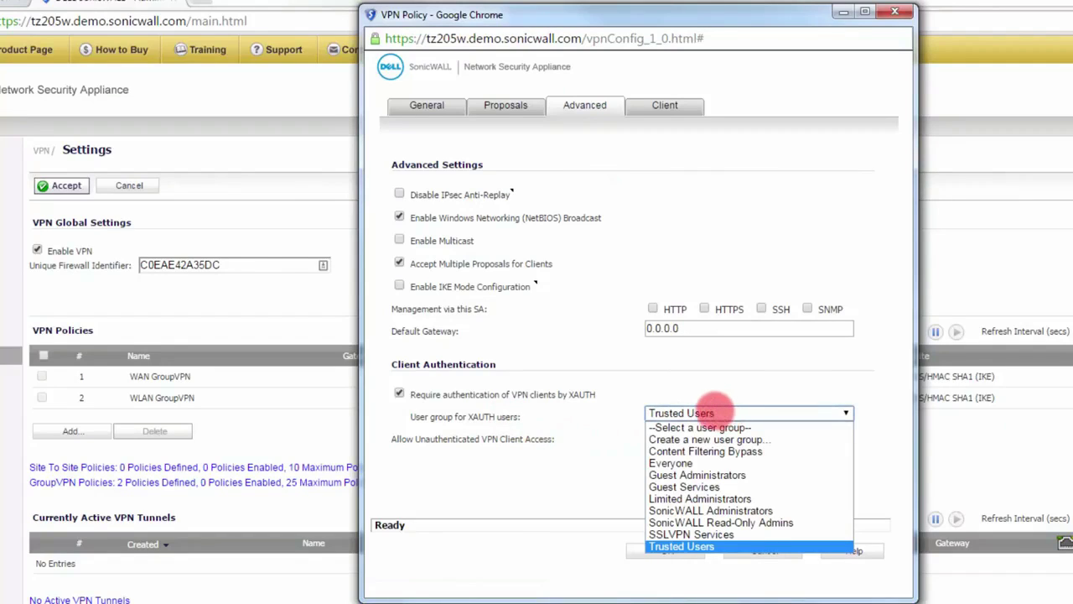
{"action": "left_click", "coordinate": [713, 410]}
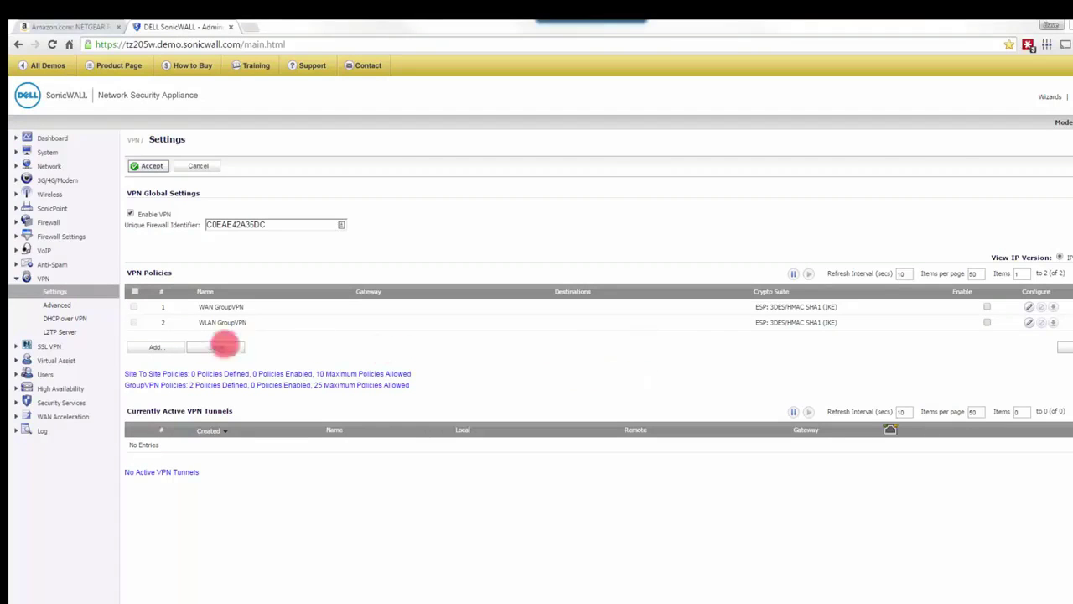
Add a new VPN policy and review its Network, Proposals and Advanced tabs.
{"action": "left_click", "coordinate": [158, 347]}
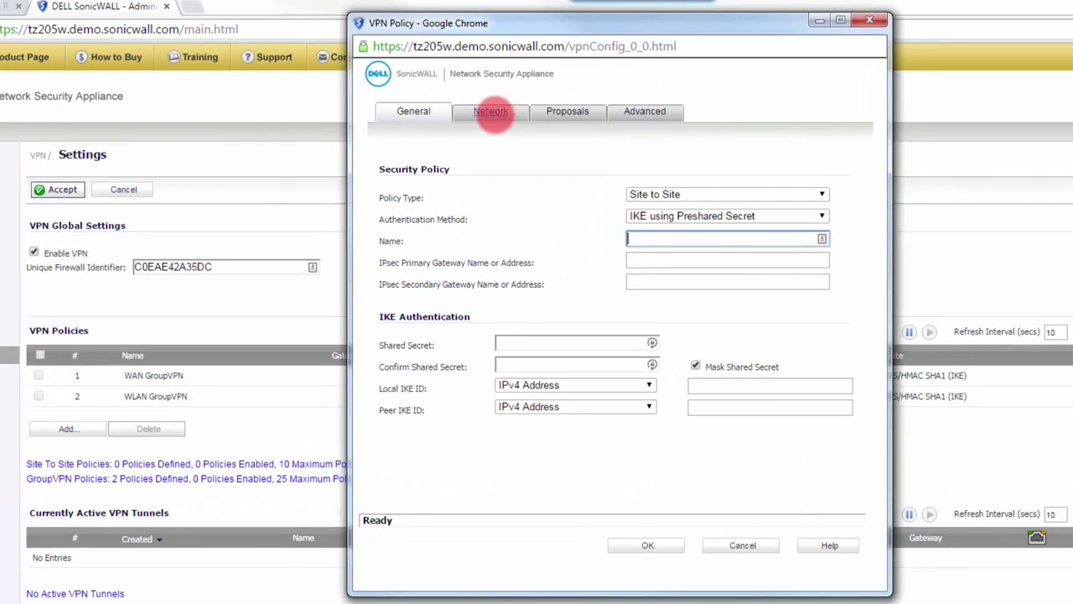
{"action": "left_click", "coordinate": [490, 111]}
{"action": "left_click", "coordinate": [566, 110]}
{"action": "left_click", "coordinate": [644, 110]}
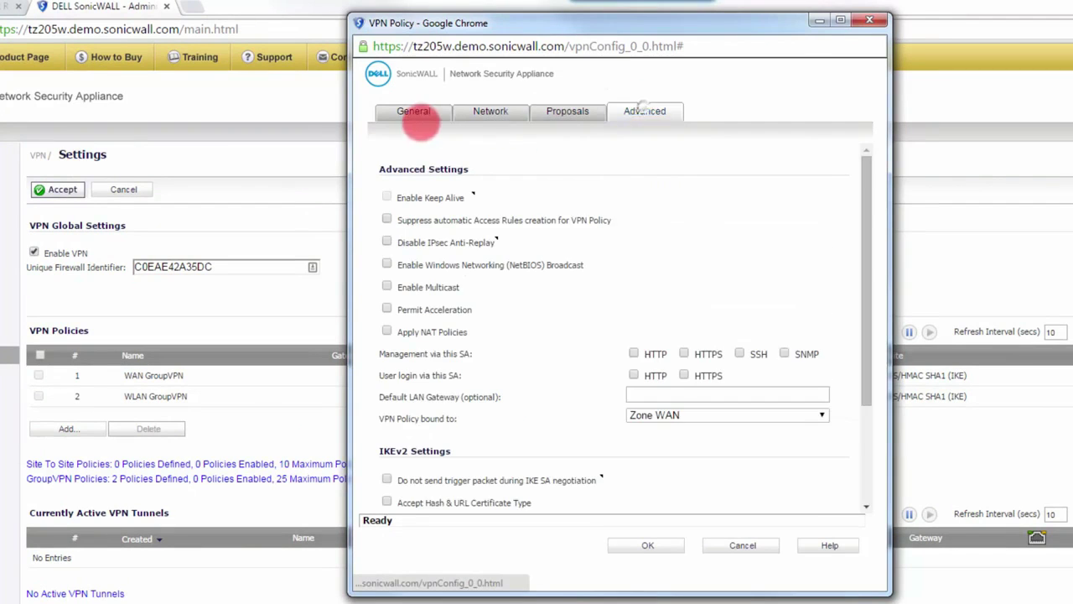
{"action": "left_click", "coordinate": [413, 110]}
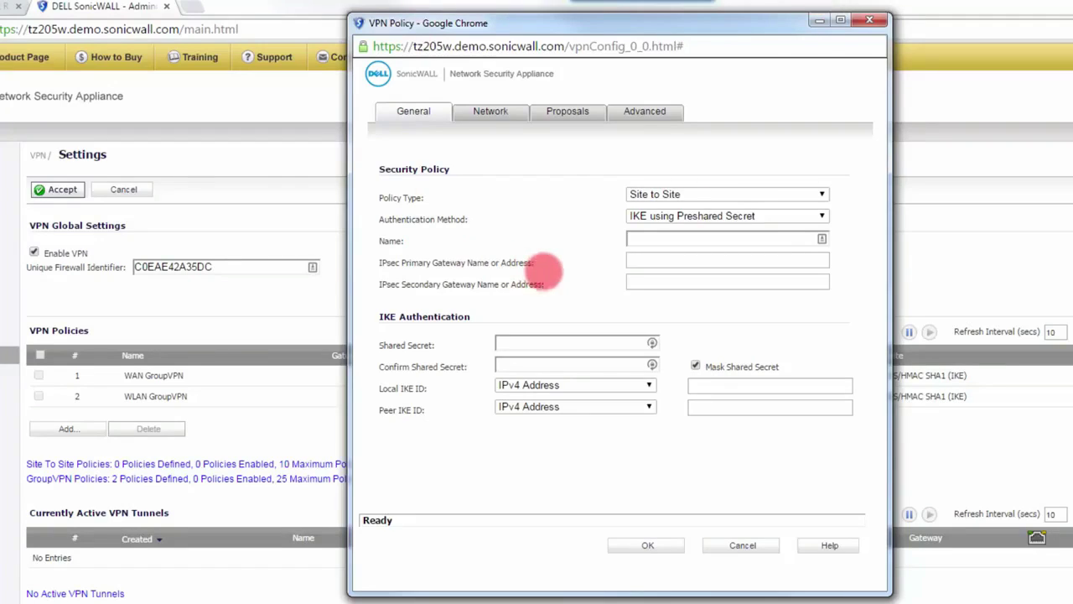
Step through the blank Name, Primary Gateway and Shared Secret fields of the new policy.
{"action": "left_click", "coordinate": [642, 240]}
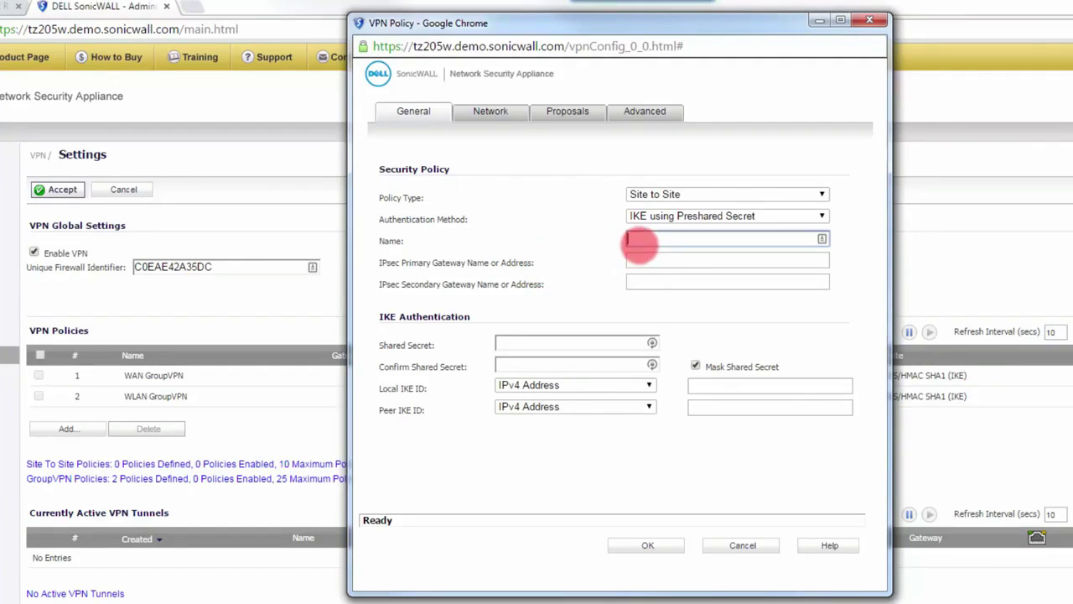
{"action": "left_click", "coordinate": [637, 261]}
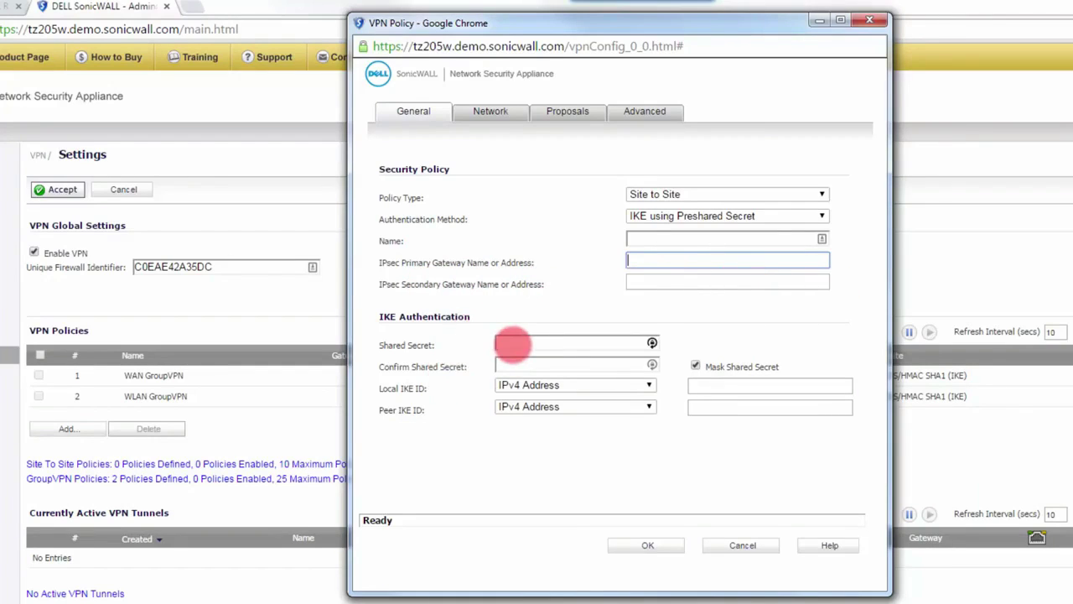
{"action": "left_click", "coordinate": [512, 342]}
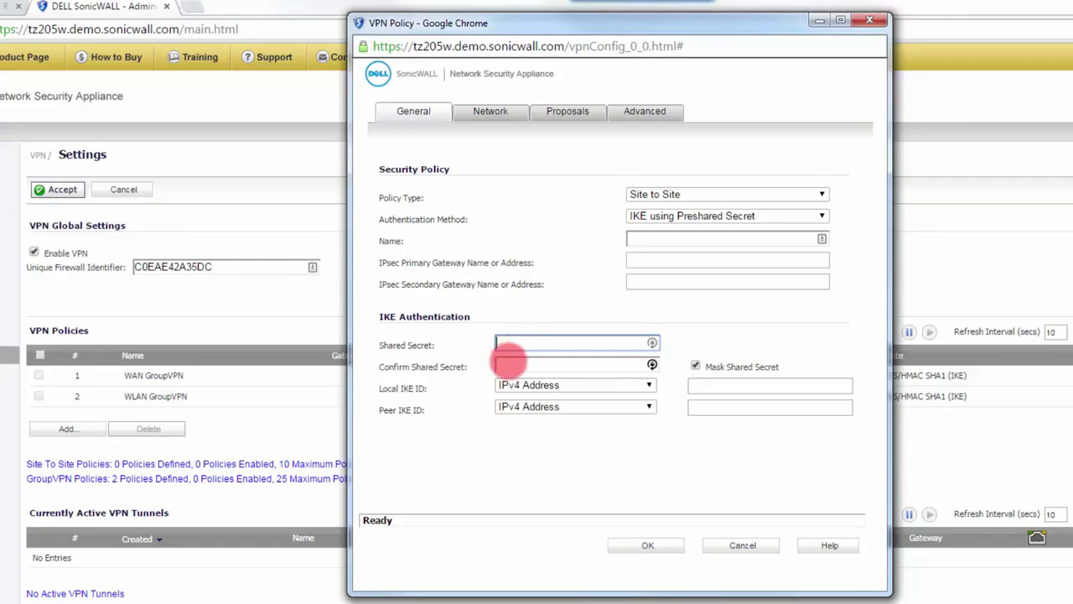
{"action": "left_click", "coordinate": [510, 366]}
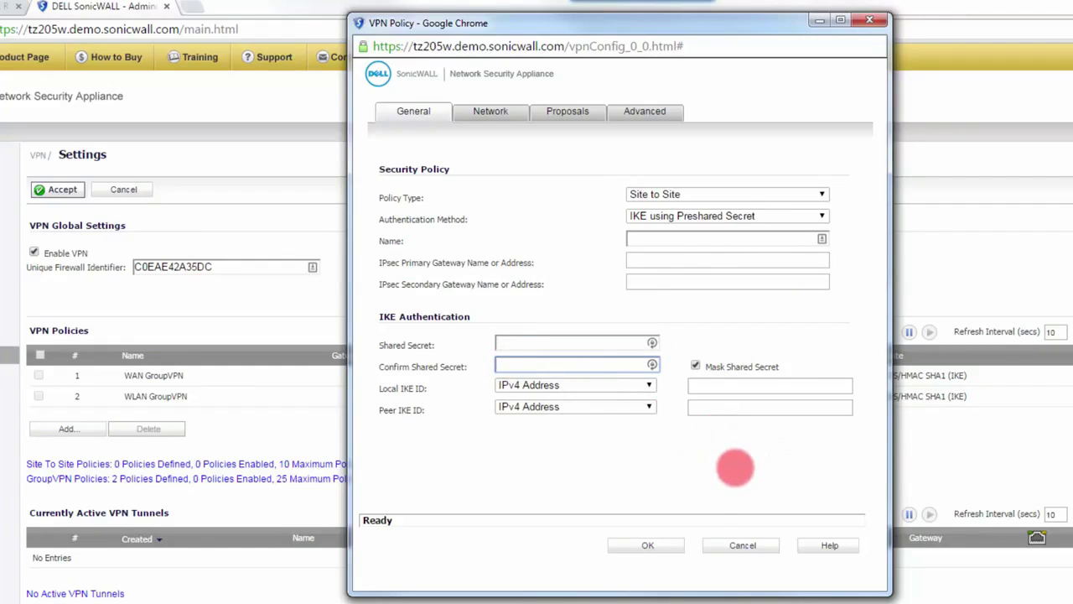
Set the new policy's local network to LAN Primary Subnet and open the remote network list.
{"action": "left_click", "coordinate": [492, 111]}
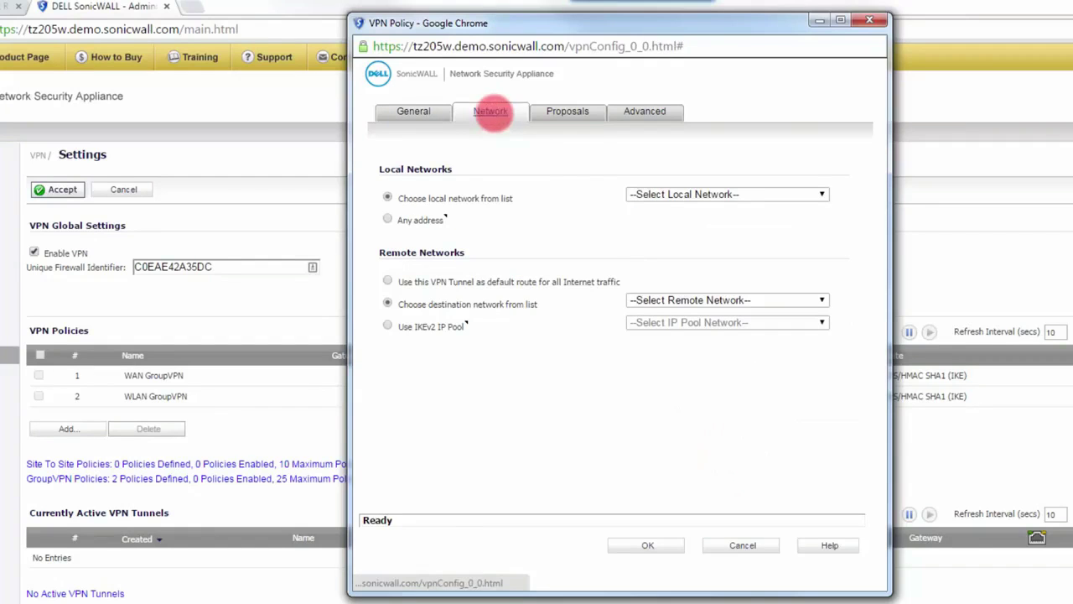
{"action": "left_click", "coordinate": [822, 195]}
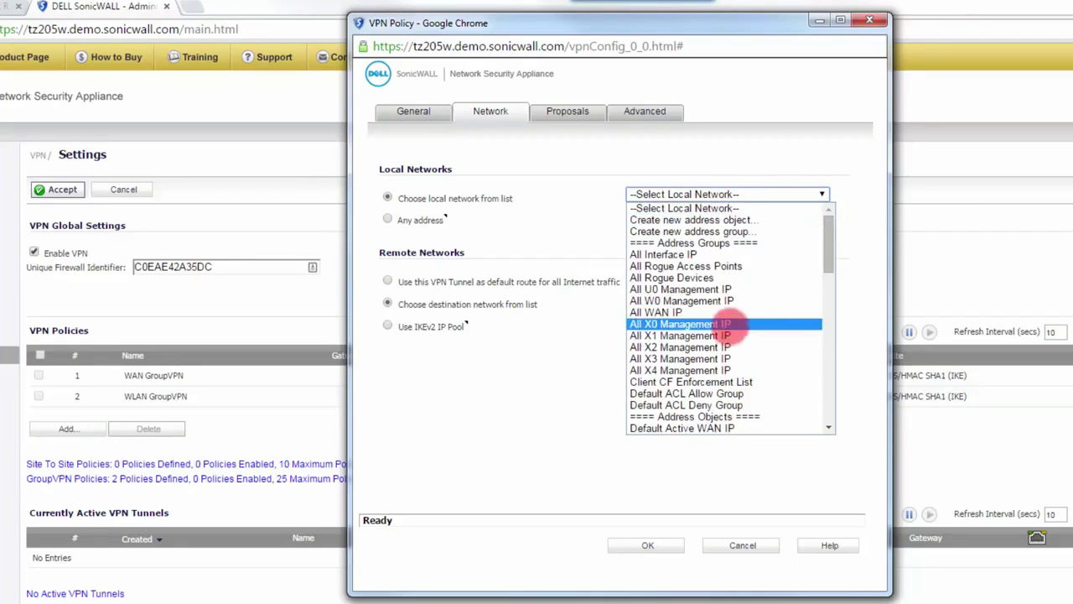
{"action": "scroll", "coordinate": [719, 352], "scroll_direction": "down", "scroll_amount": 5}
{"action": "left_click", "coordinate": [713, 355]}
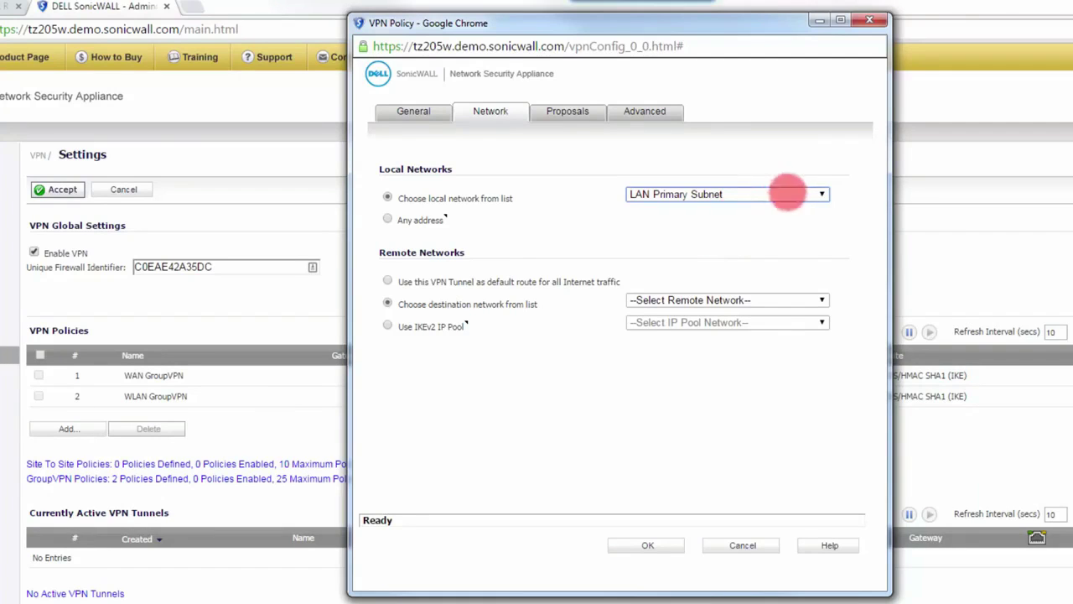
{"action": "left_click", "coordinate": [814, 194]}
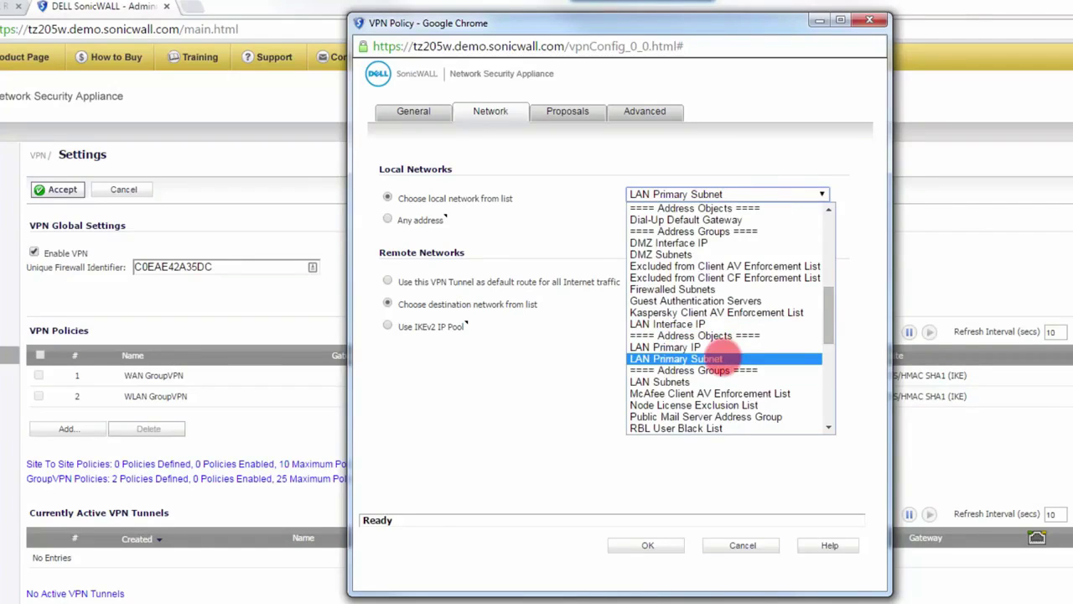
{"action": "left_click", "coordinate": [720, 358]}
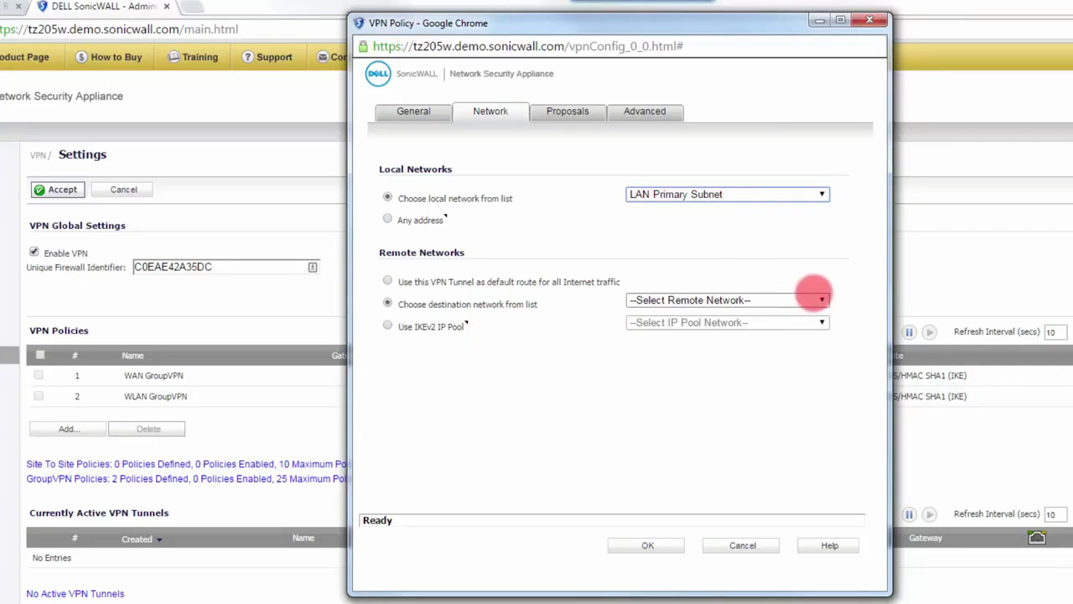
{"action": "left_click", "coordinate": [821, 299]}
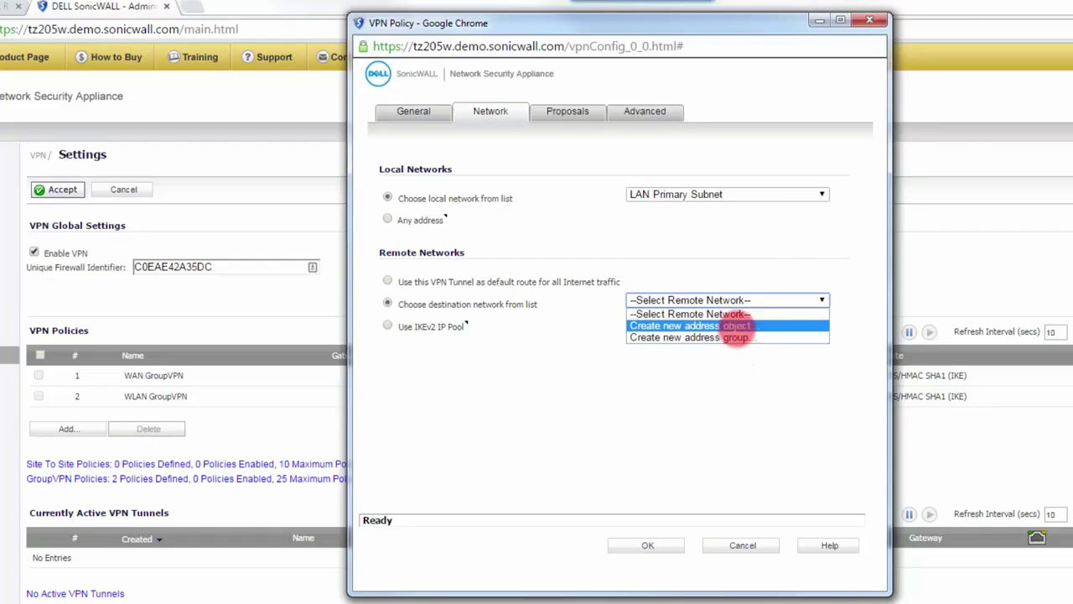
Review the new policy's proposal settings, then its Zone WAN advanced settings.
{"action": "left_click", "coordinate": [563, 112]}
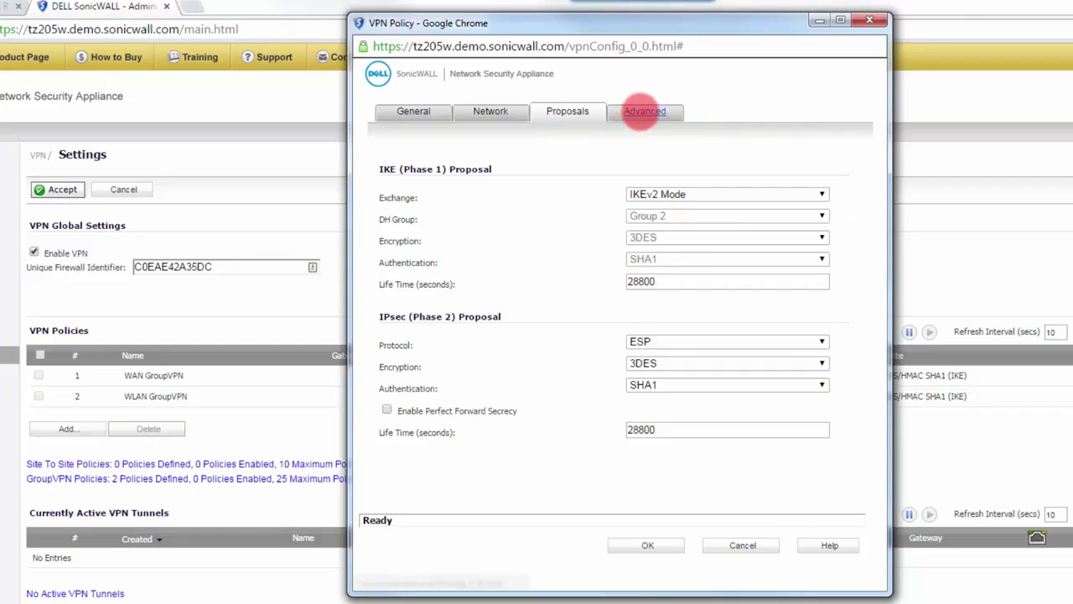
{"action": "left_click", "coordinate": [643, 111]}
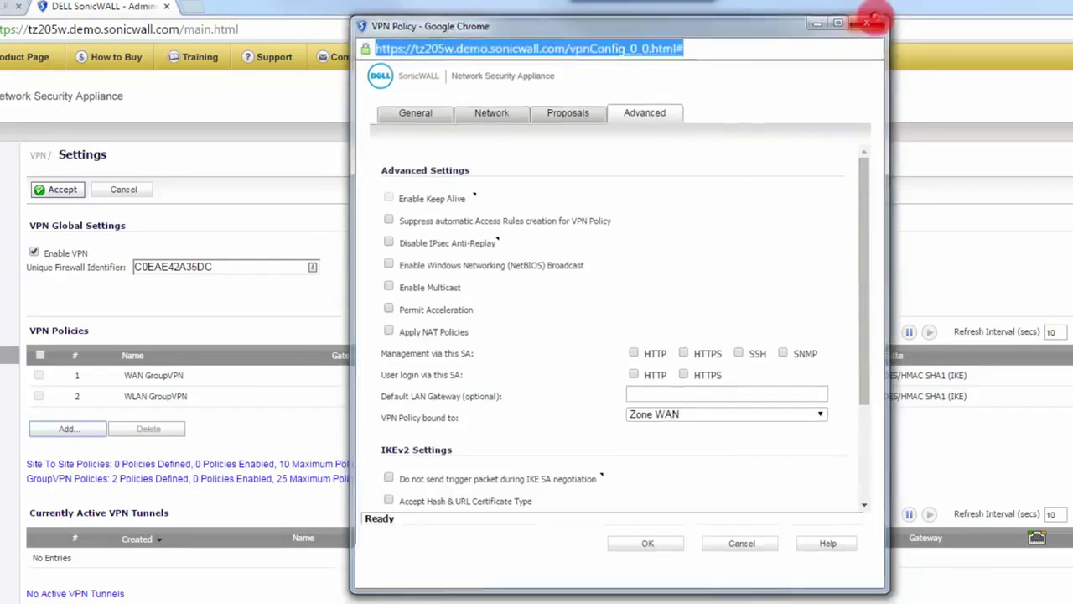
Discard the unsaved site-to-site VPN policy by closing its popup window.
{"action": "left_click", "coordinate": [870, 19]}
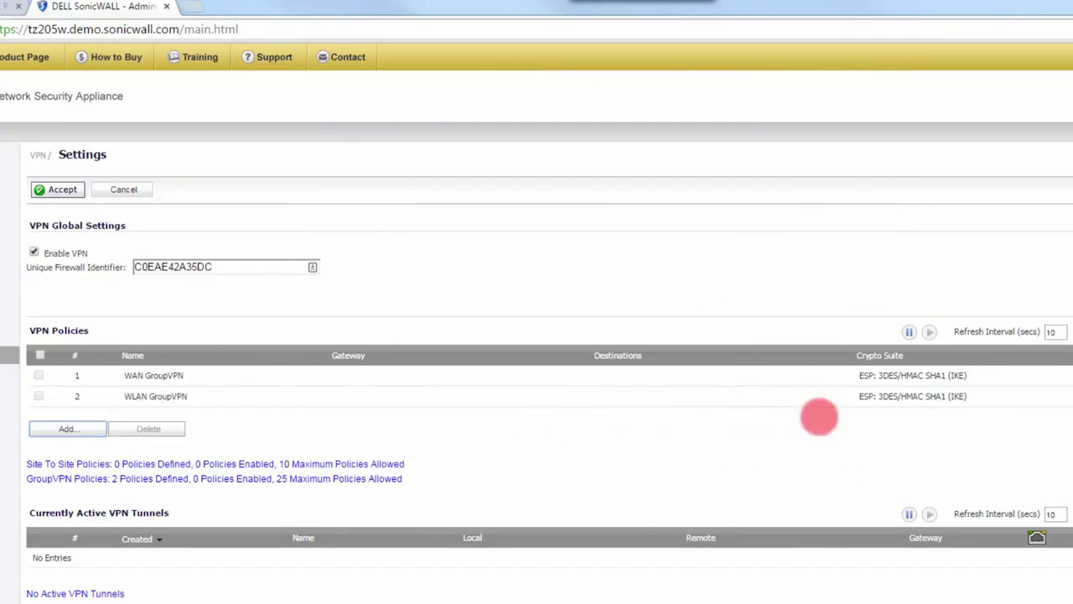